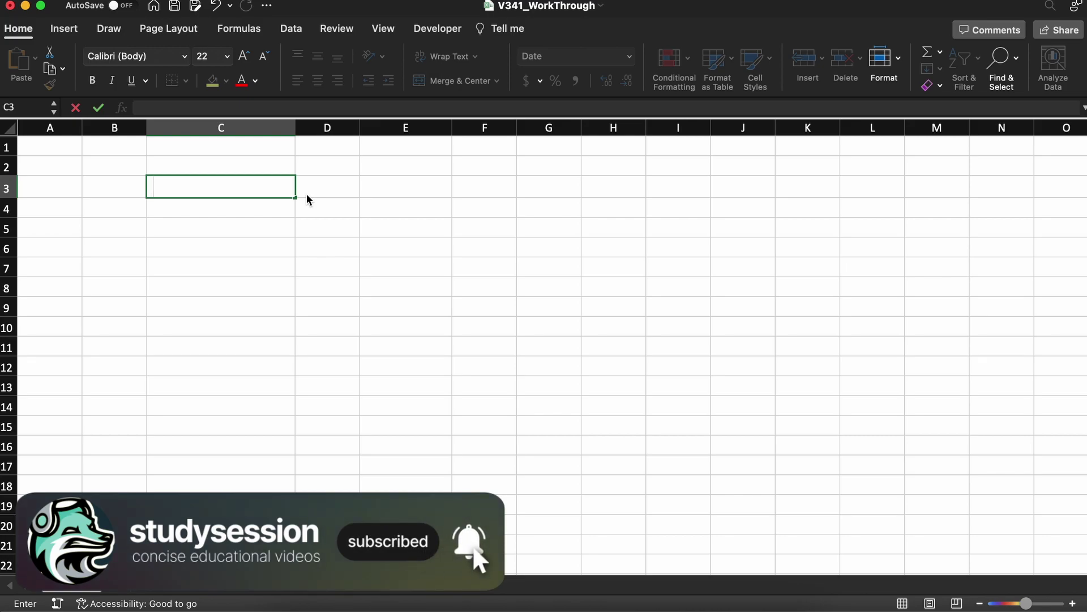
# Step: Start a =DATE( formula in F3 and open the DATE function's help page
pyautogui.click(476, 193)
pyautogui.write('=')
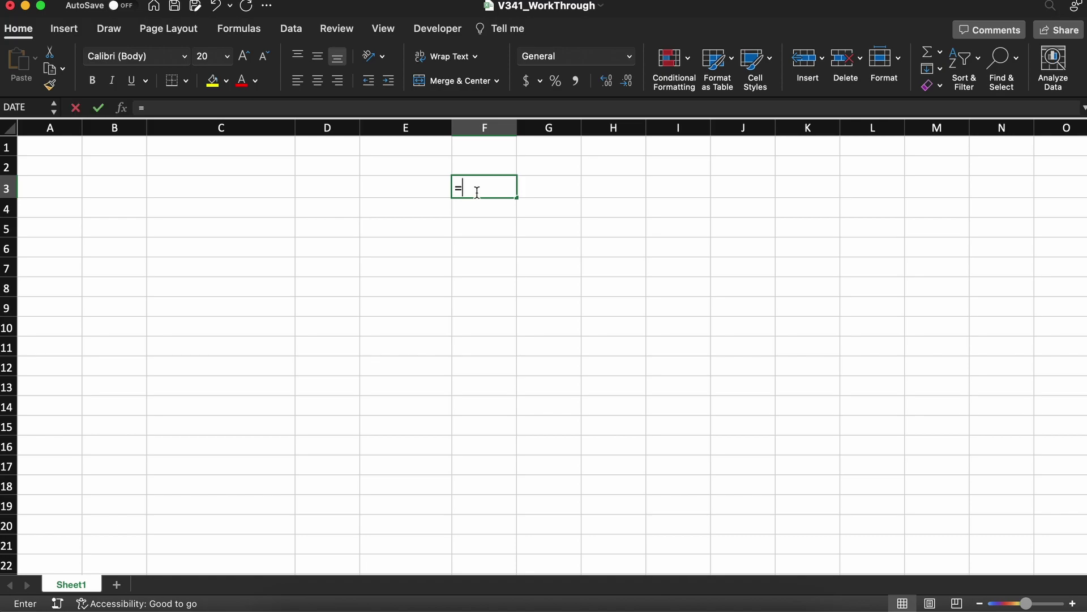
pyautogui.write('DATE(')
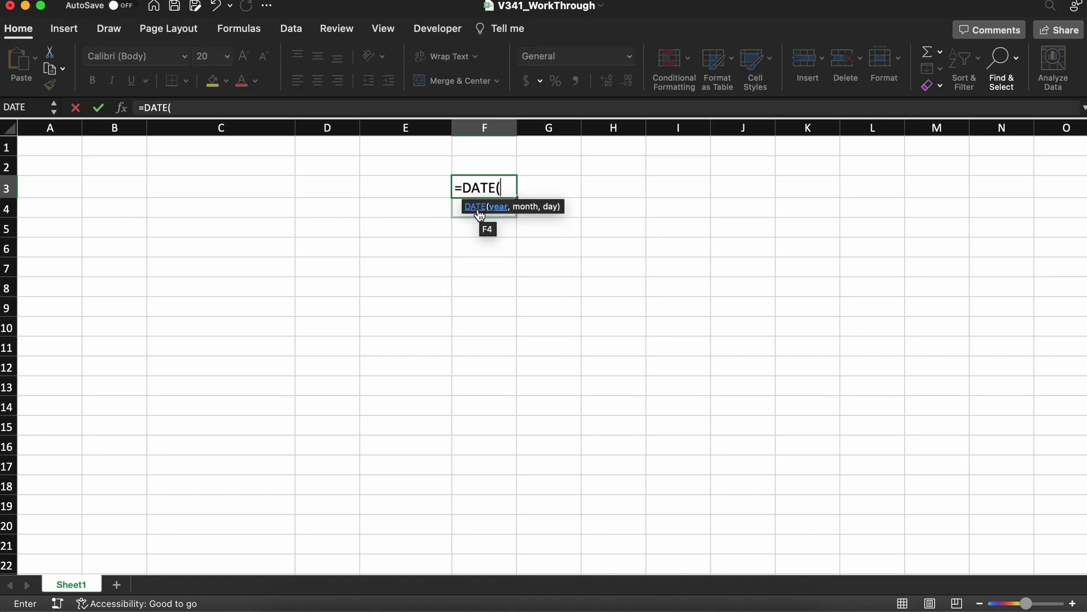
pyautogui.click(477, 210)
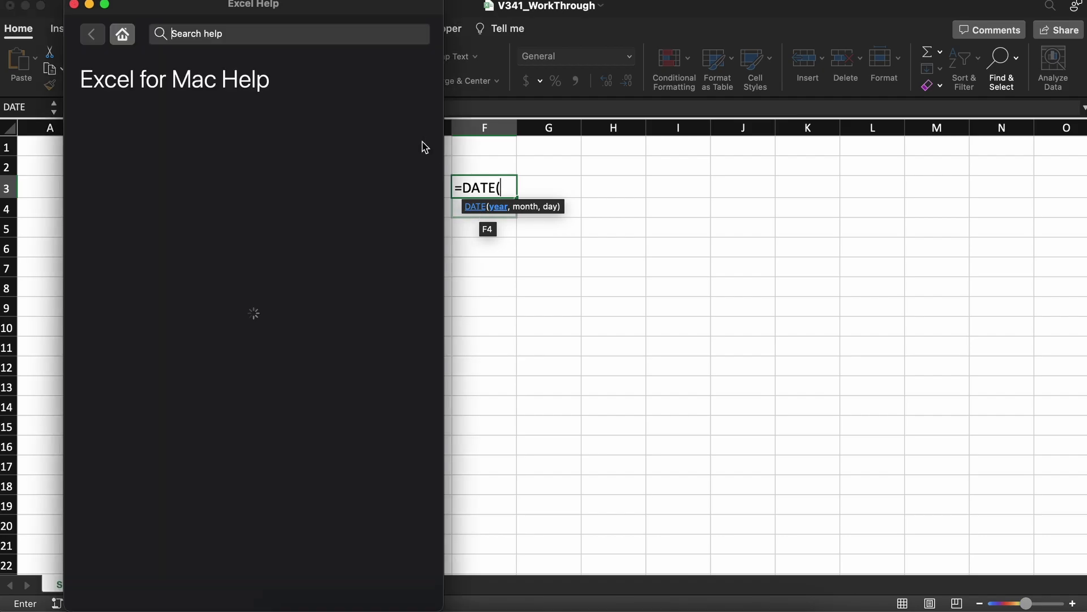
# Step: Move the help window aside and read the DATE technical details on year, month and day
pyautogui.moveTo(358, 5); pyautogui.dragTo(913, 1)
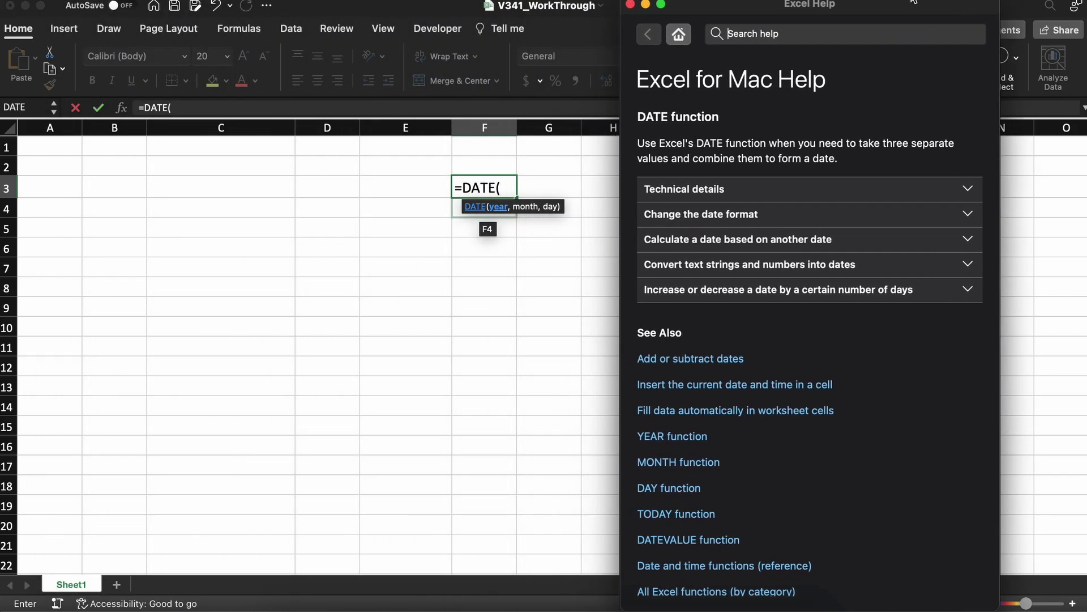
pyautogui.click(744, 198)
pyautogui.scroll(-1, 752, 253)
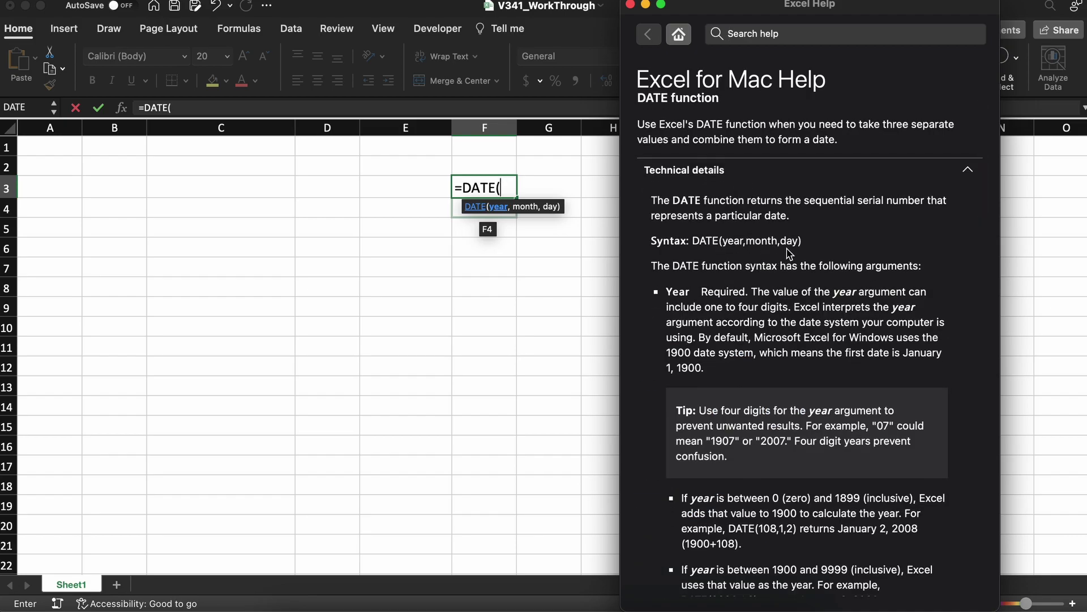
pyautogui.scroll(-1, 789, 252)
pyautogui.scroll(-4, 789, 252)
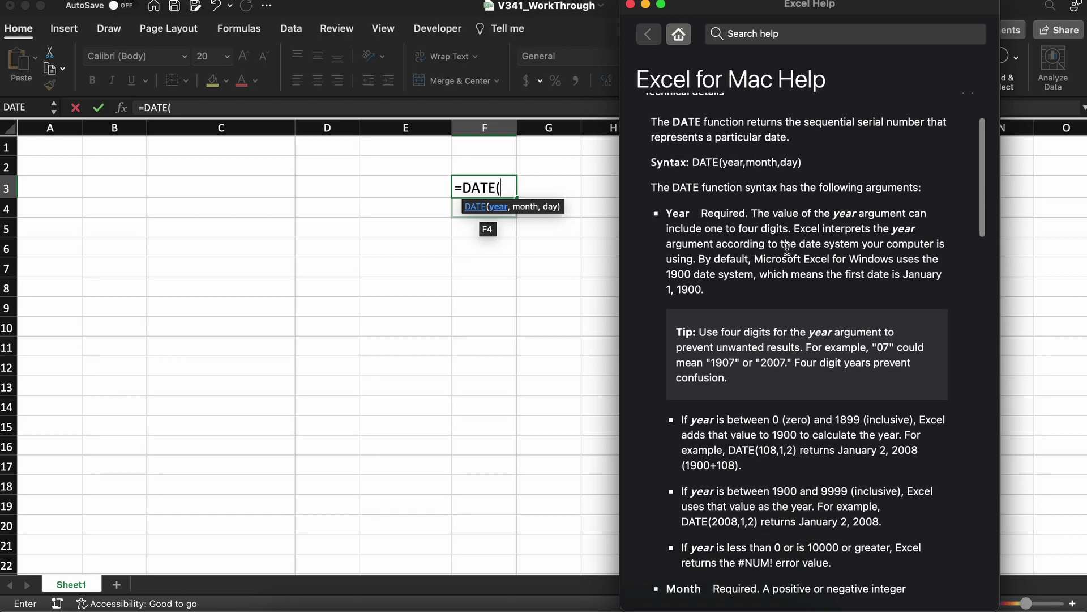
pyautogui.scroll(-3, 788, 252)
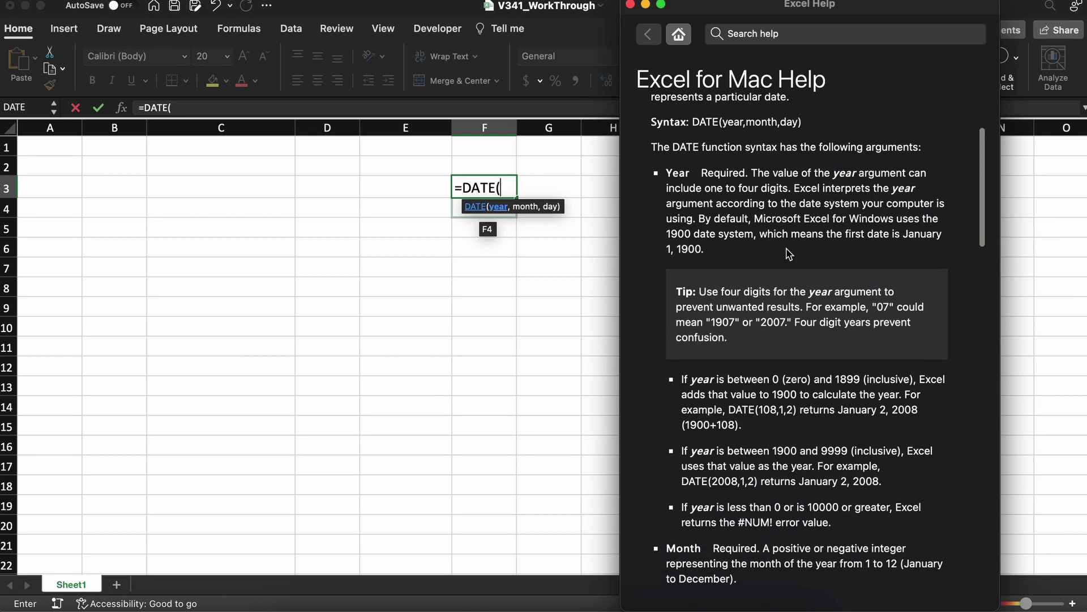
pyautogui.scroll(-5, 789, 254)
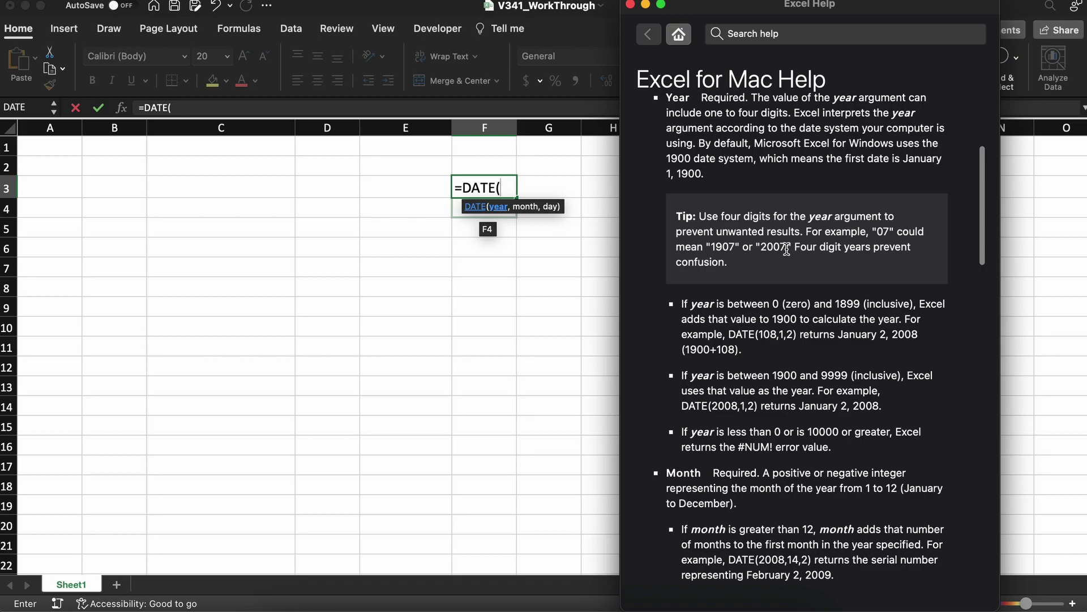
pyautogui.scroll(-1, 786, 249)
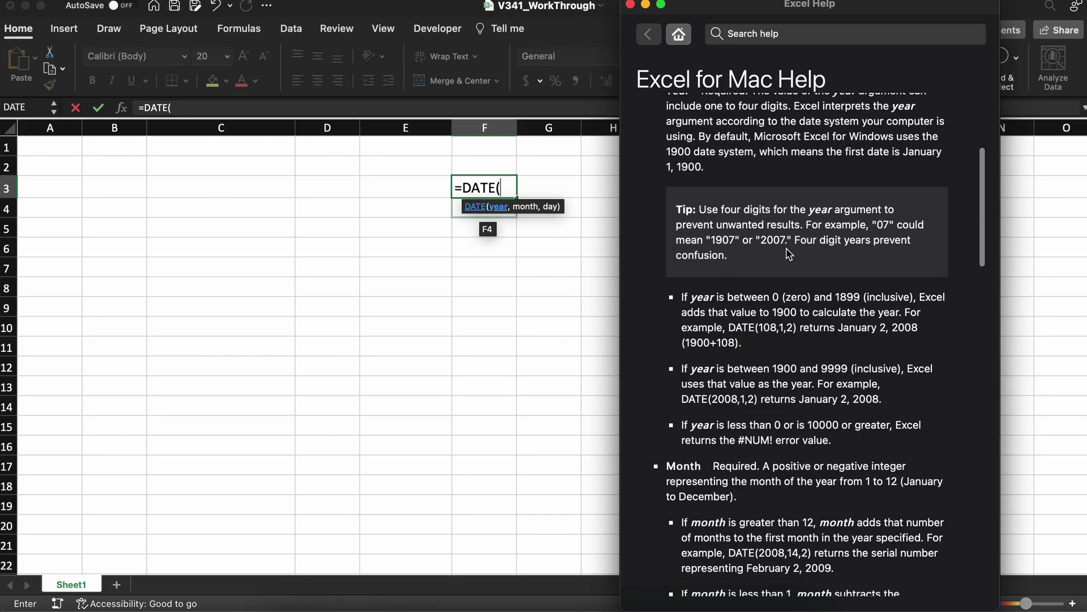
# Step: Close help, finish F3 as =DATE(2022, 2, 1) showing 2022-02-01, and widen column F
pyautogui.click(630, 4)
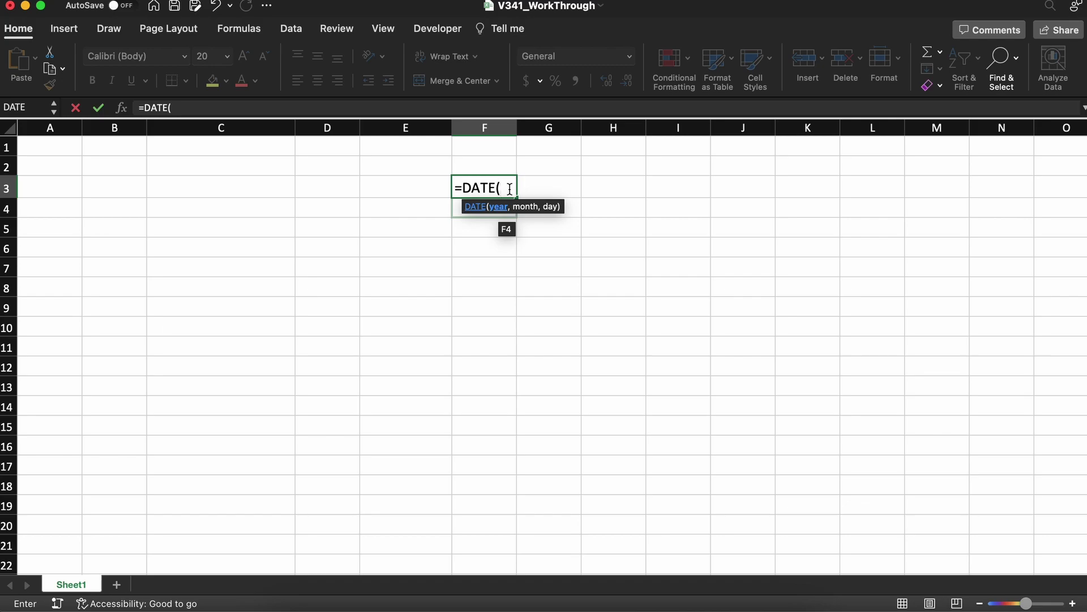
pyautogui.click(451, 186)
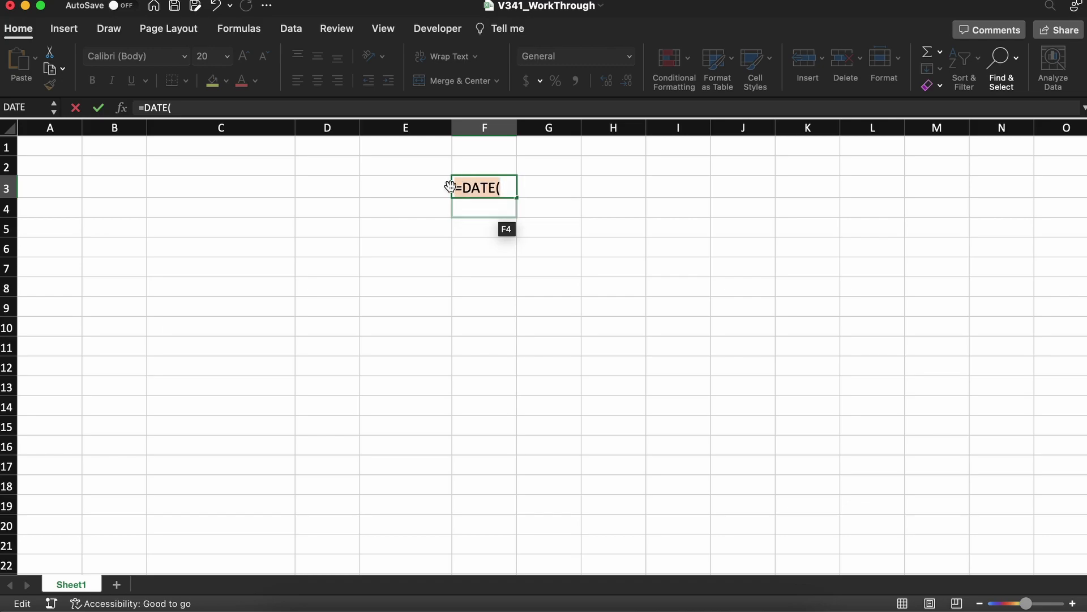
pyautogui.write('2')
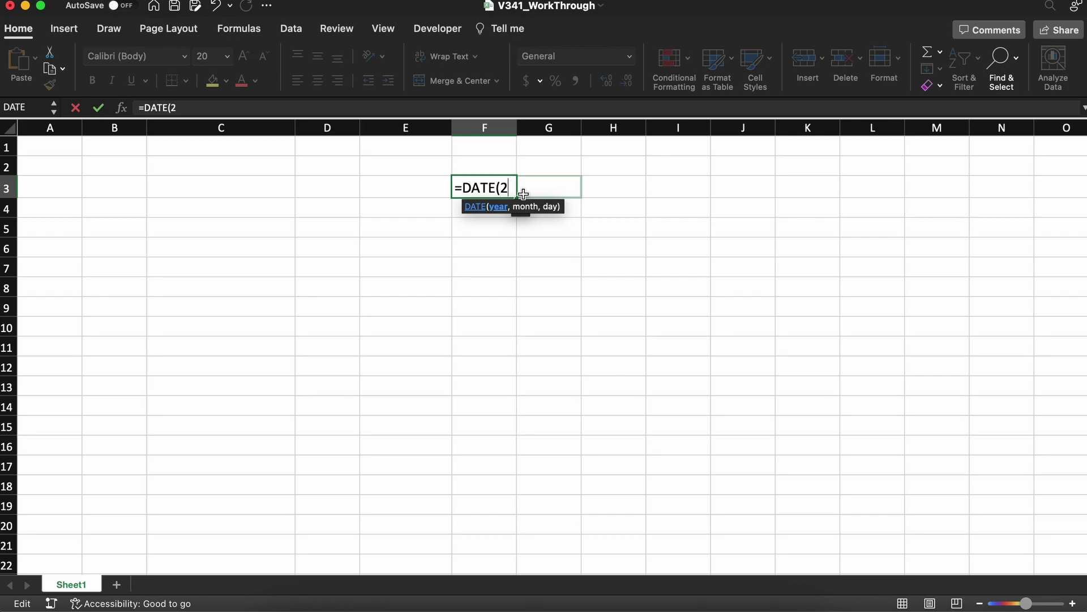
pyautogui.write('022, 2, ')
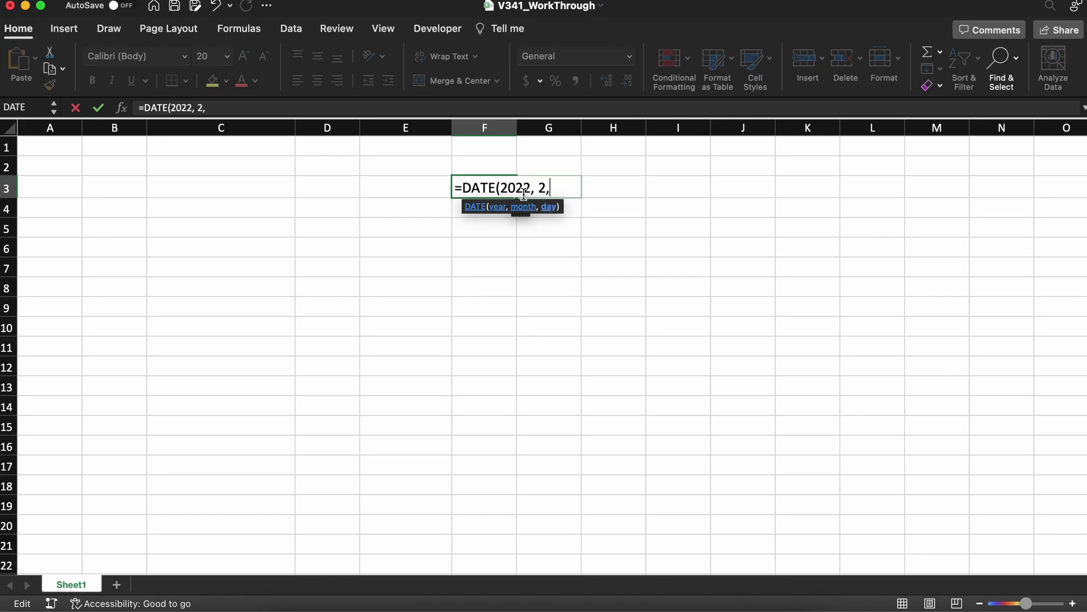
pyautogui.write('1)')
pyautogui.press('Return')
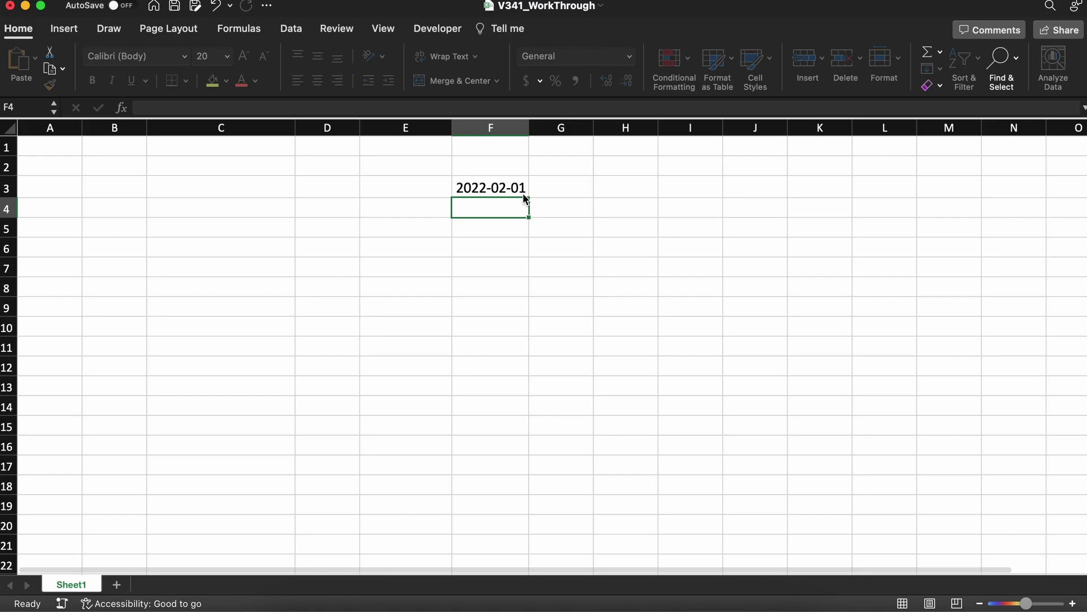
pyautogui.moveTo(517, 131); pyautogui.dragTo(614, 132)
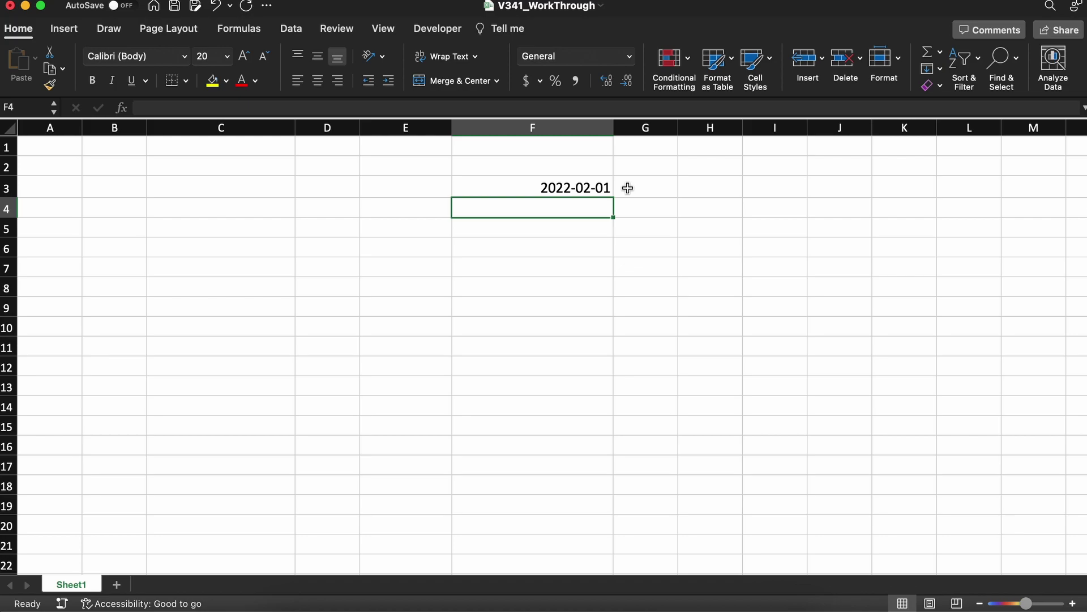
pyautogui.press('Up')
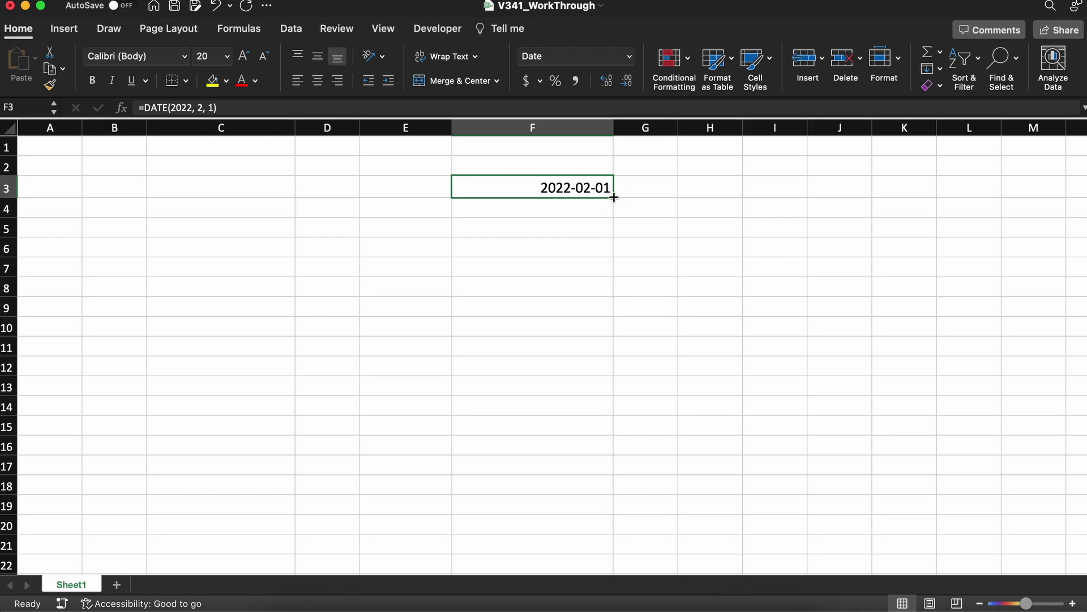
# Step: Copy the F3 date into F4, format it as Long Date, and widen column F to fit
pyautogui.moveTo(613, 196); pyautogui.dragTo(611, 210)
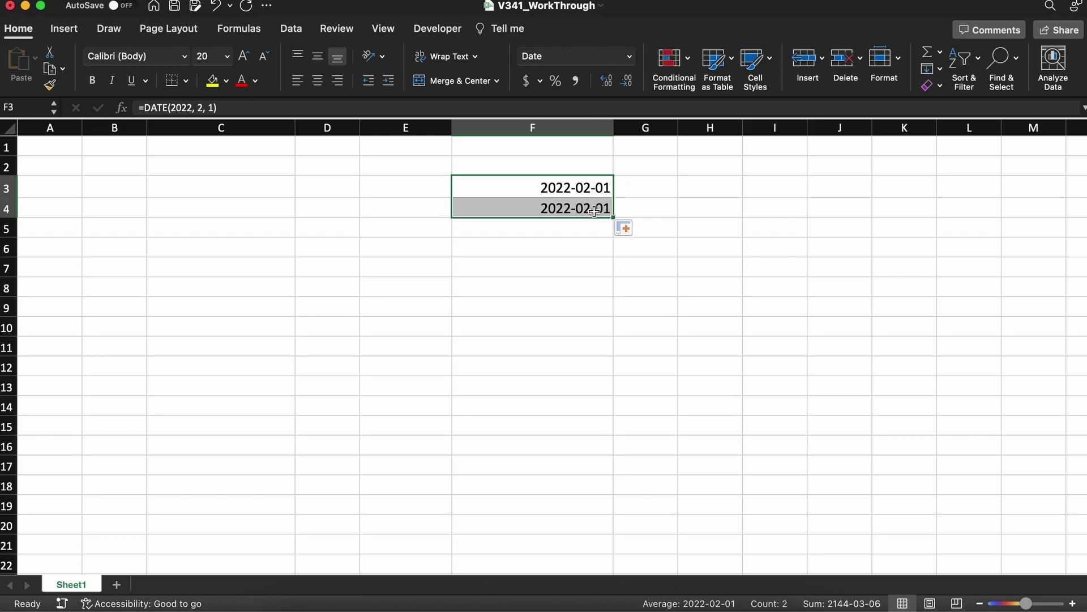
pyautogui.click(592, 211)
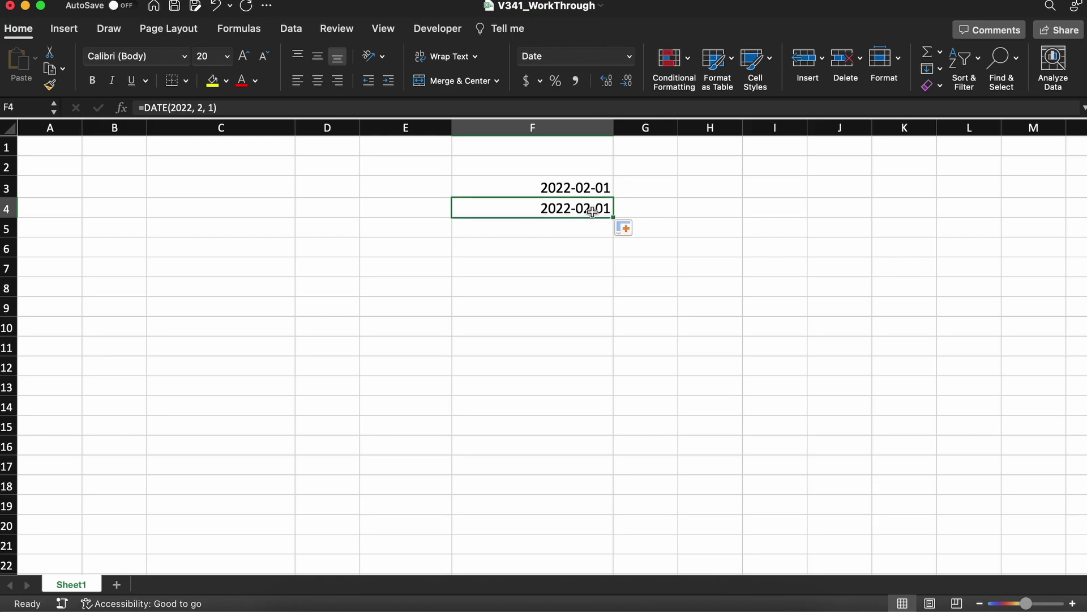
pyautogui.click(630, 57)
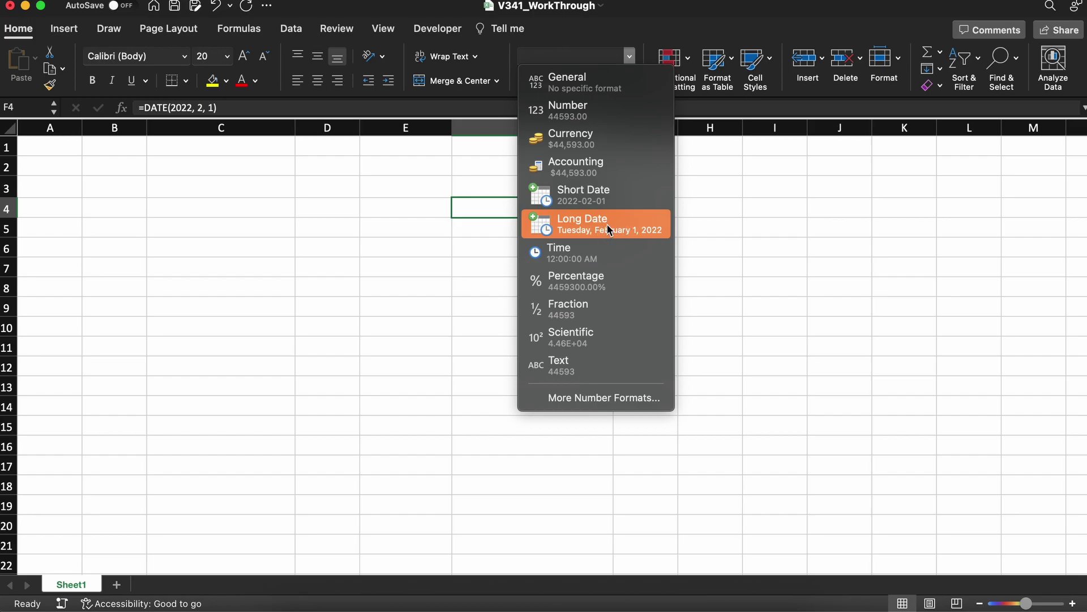
pyautogui.click(634, 222)
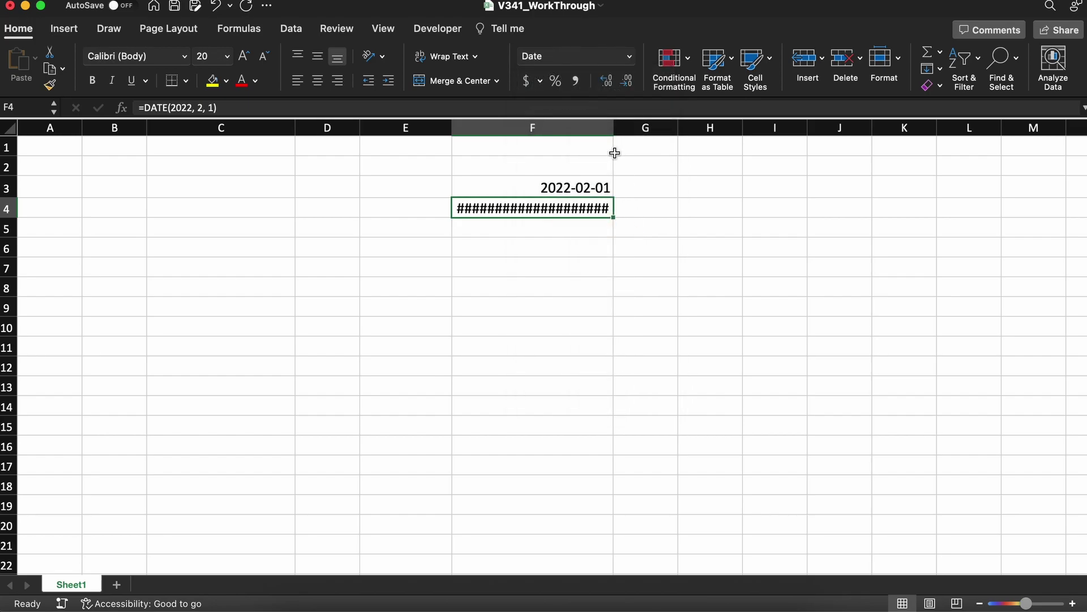
pyautogui.moveTo(612, 131); pyautogui.dragTo(639, 132)
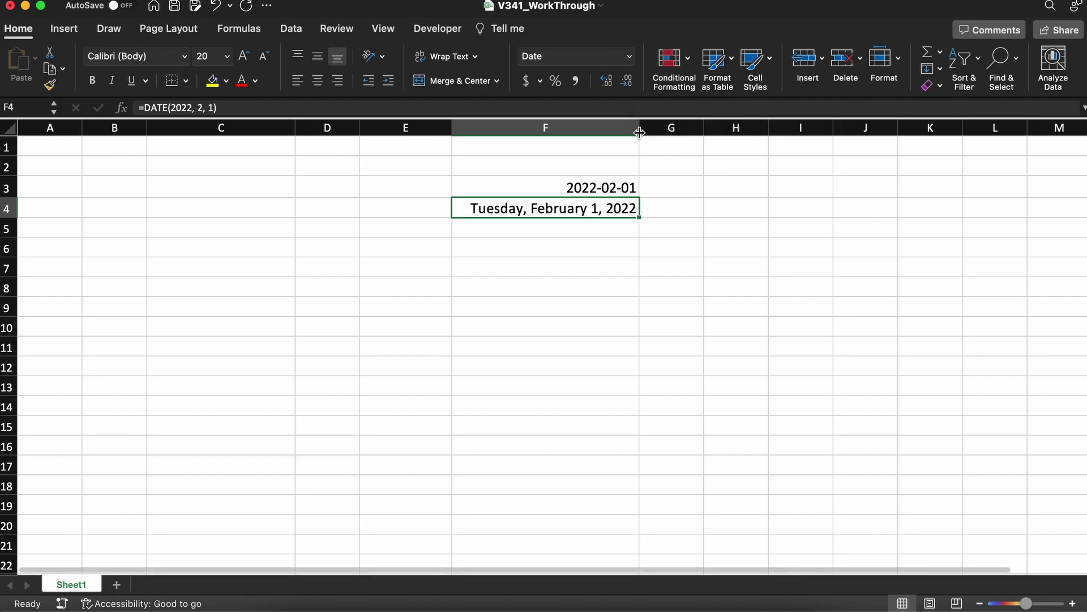
# Step: Review the Date types under More Number Formats and confirm F4's long date format
pyautogui.click(632, 57)
pyautogui.click(619, 397)
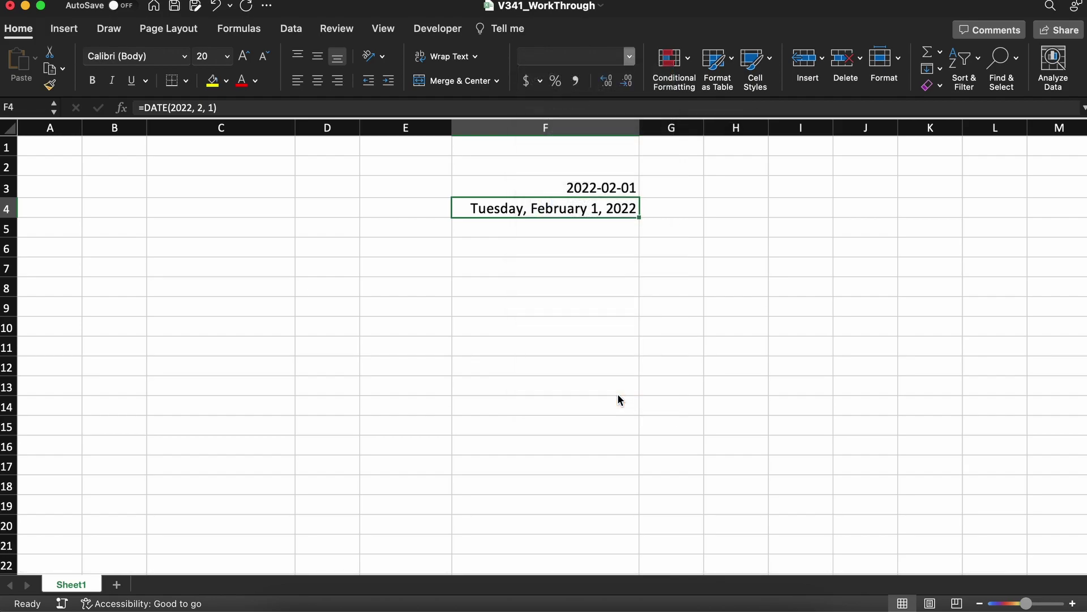
pyautogui.scroll(-1, 517, 226)
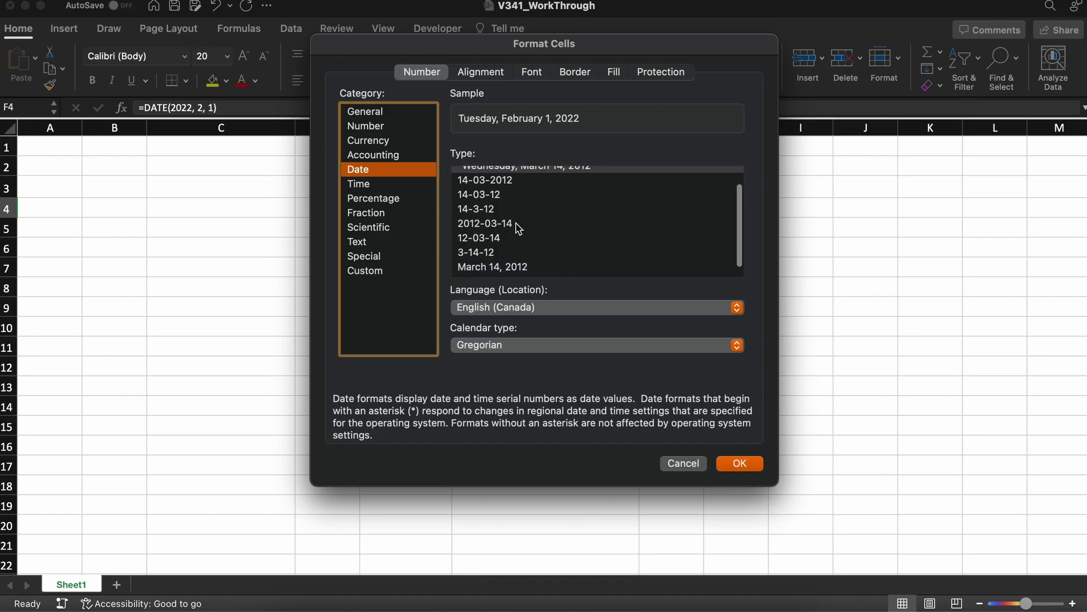
pyautogui.scroll(-1, 517, 226)
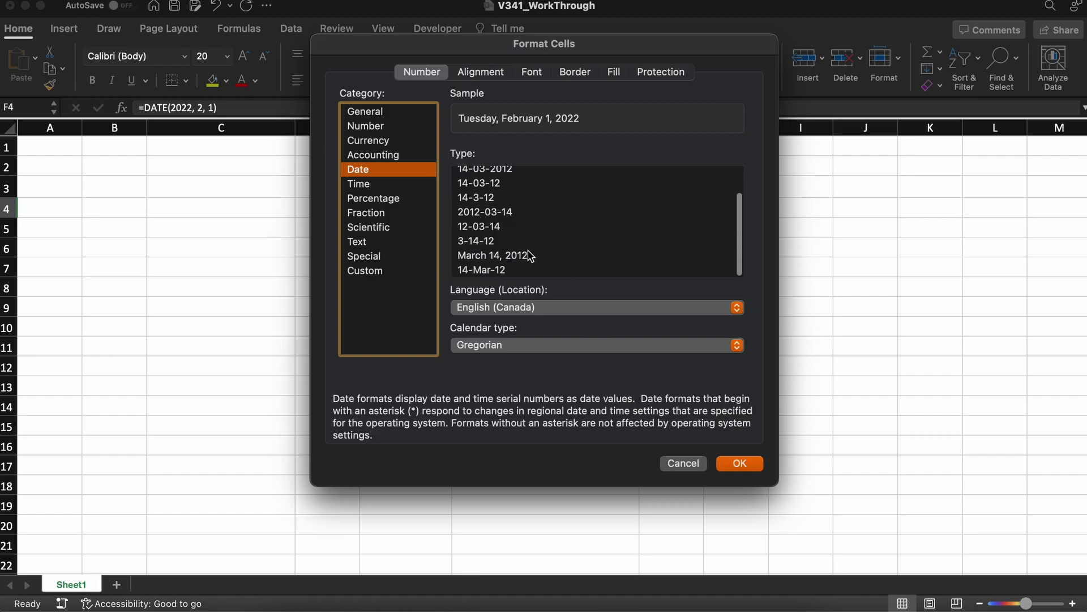
pyautogui.click(741, 464)
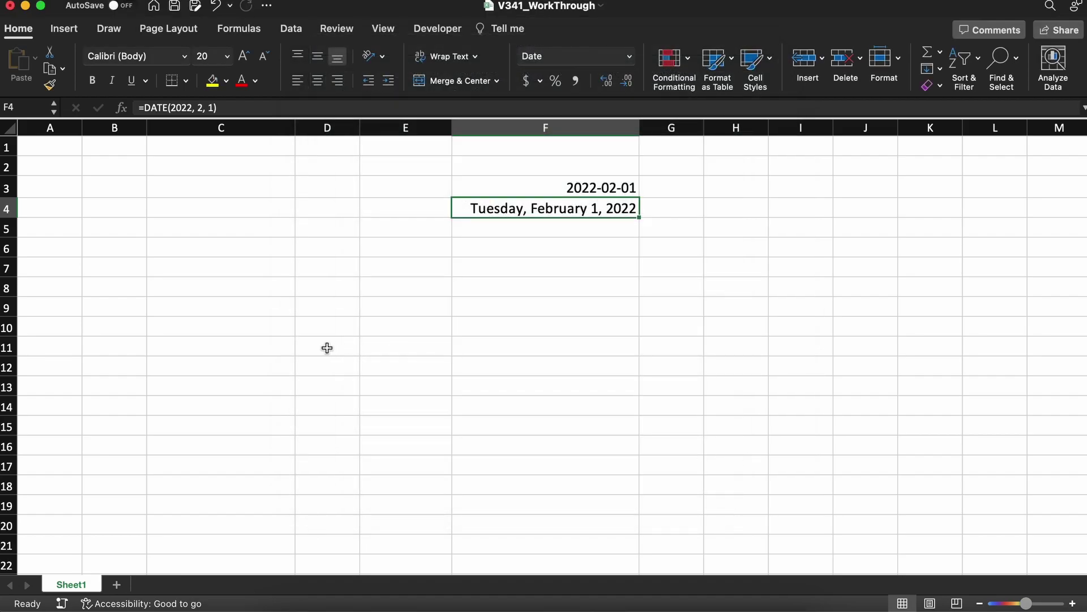
# Step: Enter =DATE(2023, 2, 21) in C8 and =Date(2001, 2,21) in C9
pyautogui.click(259, 292)
pyautogui.write('=')
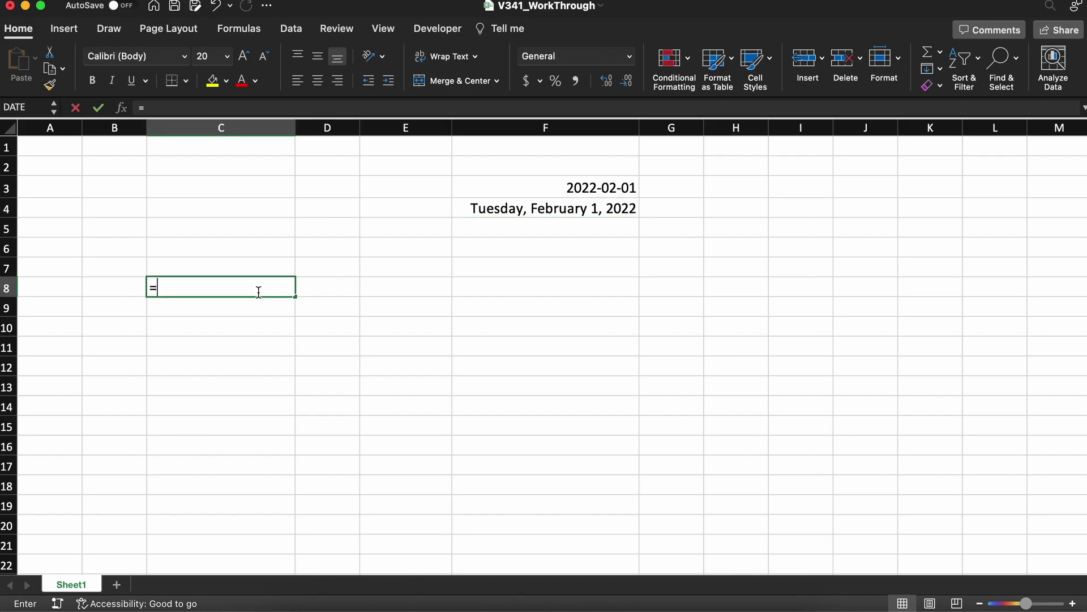
pyautogui.write('DATE(2023, 2, 21)')
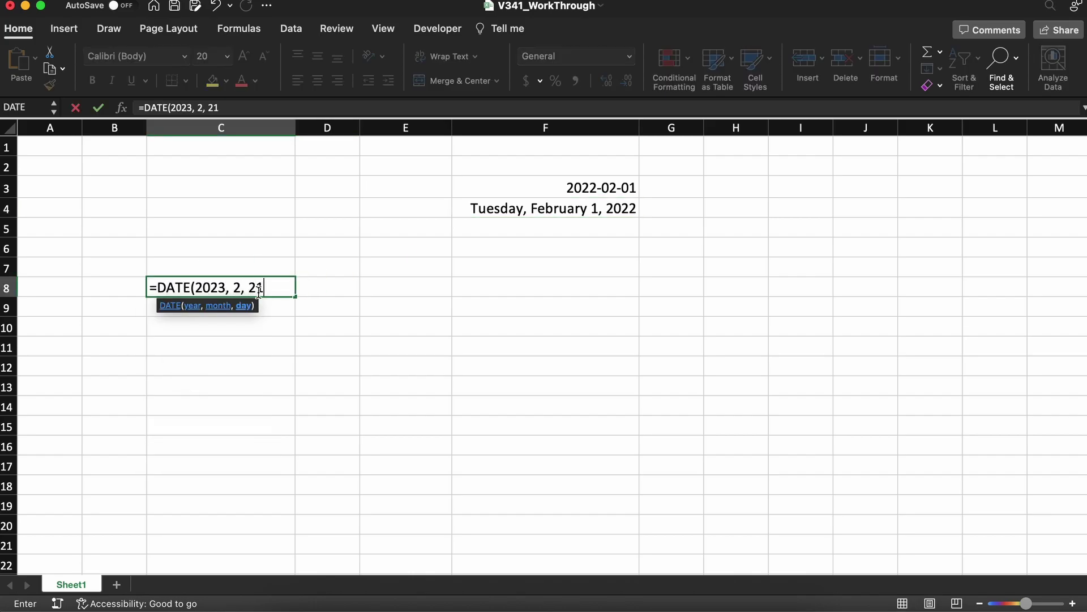
pyautogui.press('Return')
pyautogui.write('=Date(20')
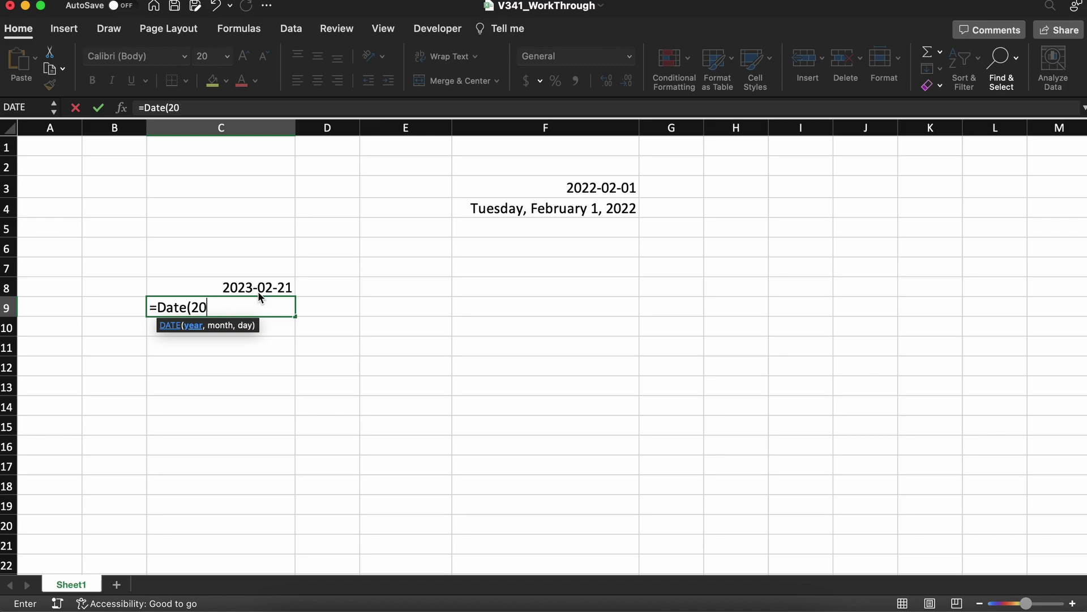
pyautogui.write('01, 2,21)')
pyautogui.press('Return')
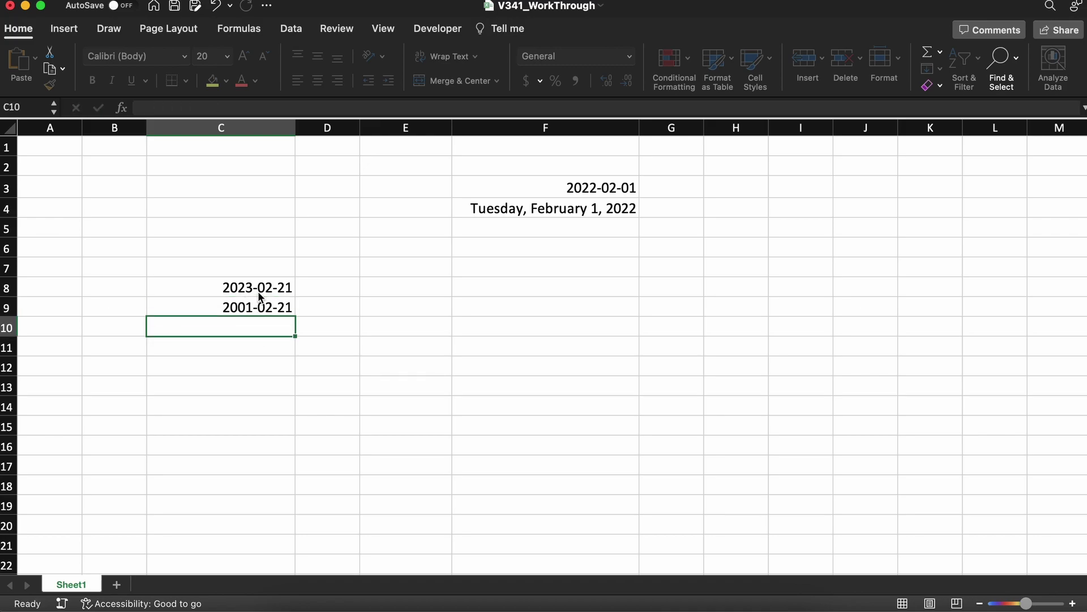
# Step: Put =C8-C9 in E9 to show the 8035-day difference between the dates
pyautogui.click(417, 299)
pyautogui.write('=')
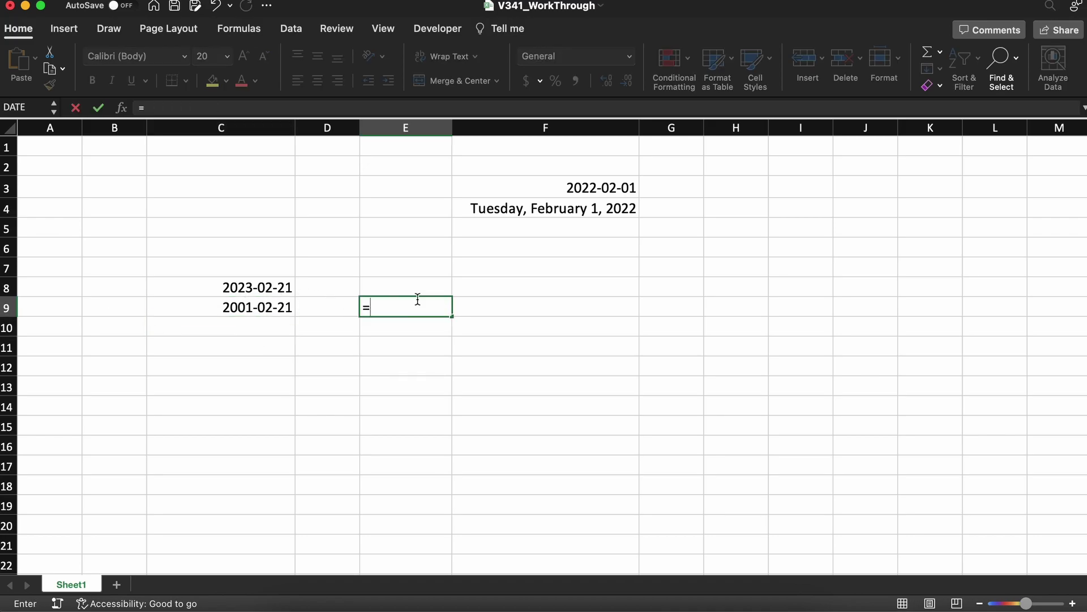
pyautogui.click(286, 291)
pyautogui.write('-')
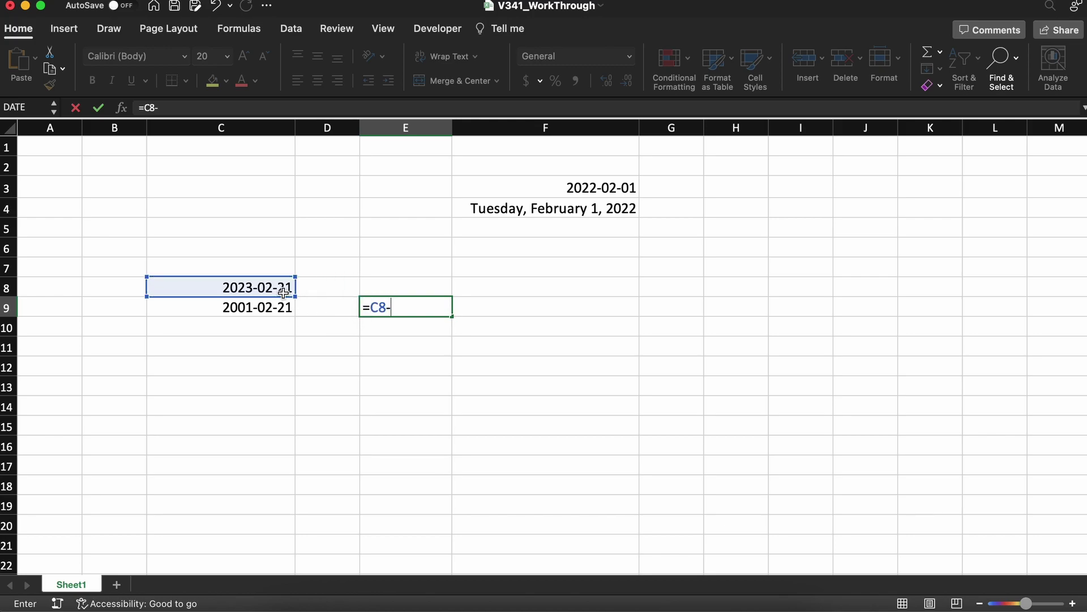
pyautogui.click(281, 309)
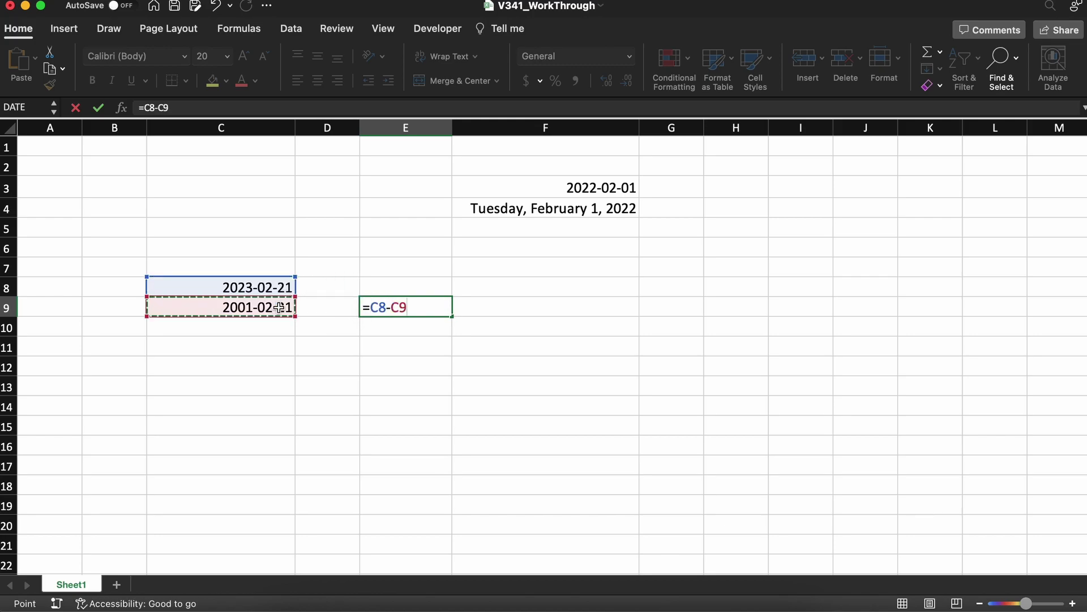
pyautogui.press('Return')
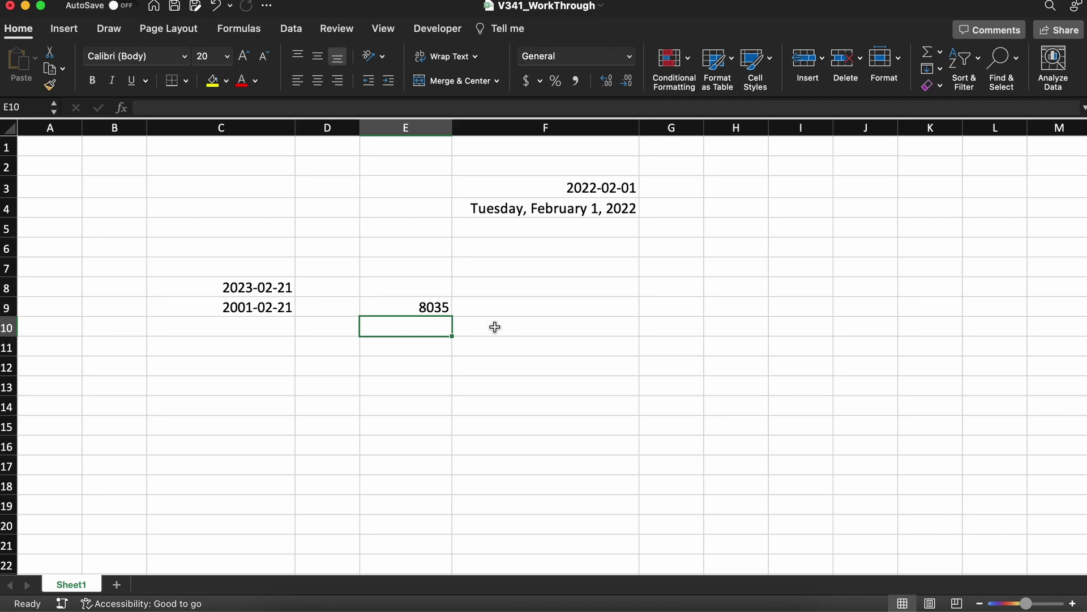
# Step: Enter =IF(C8<C9, "future", "past") in C12, which displays past
pyautogui.click(282, 363)
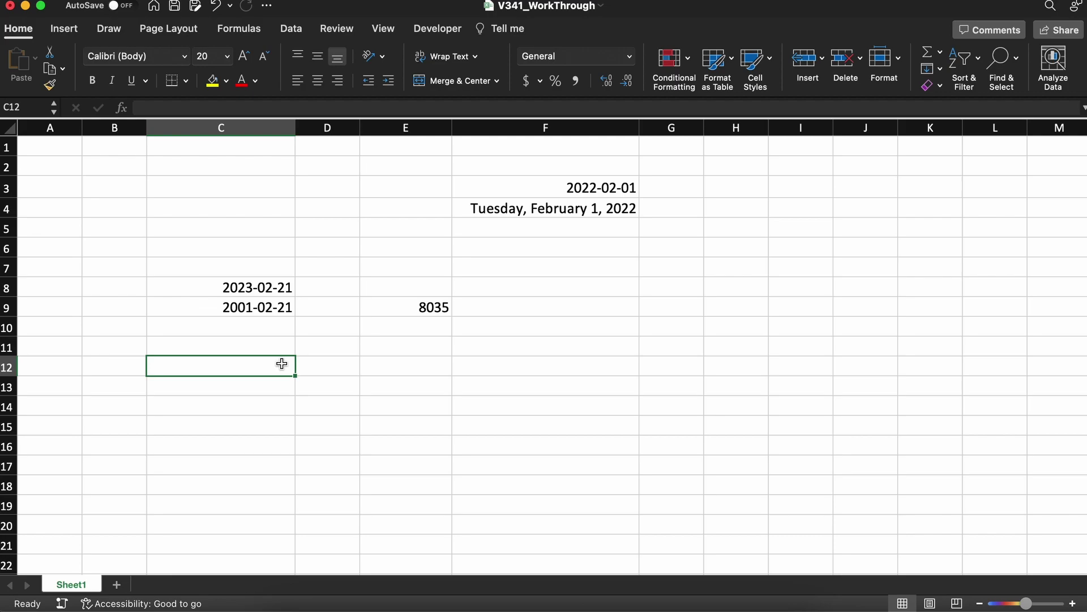
pyautogui.write('=if')
pyautogui.press('Tab')
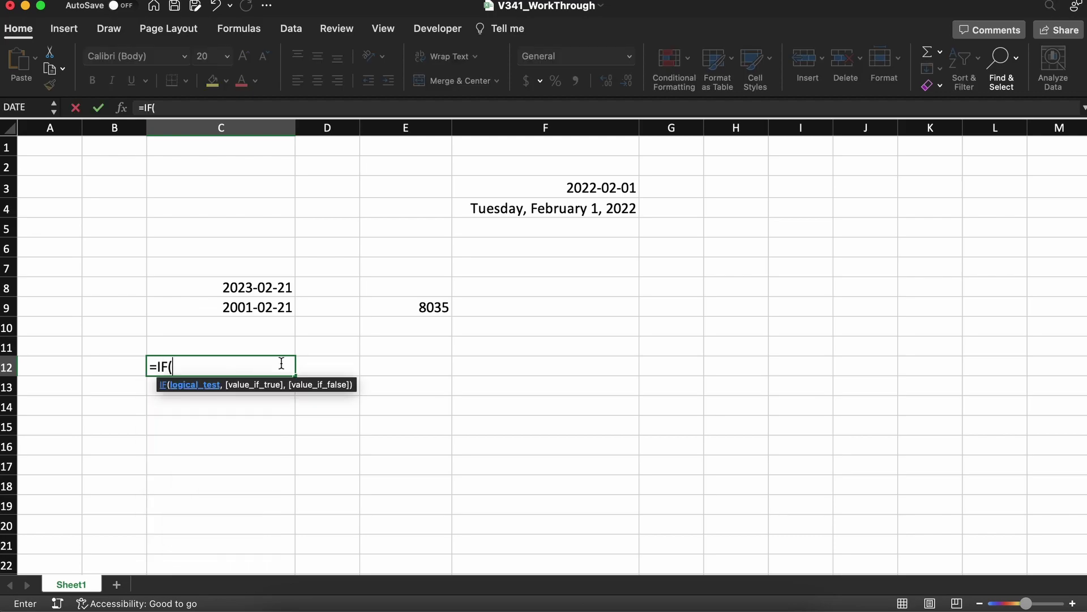
pyautogui.click(264, 284)
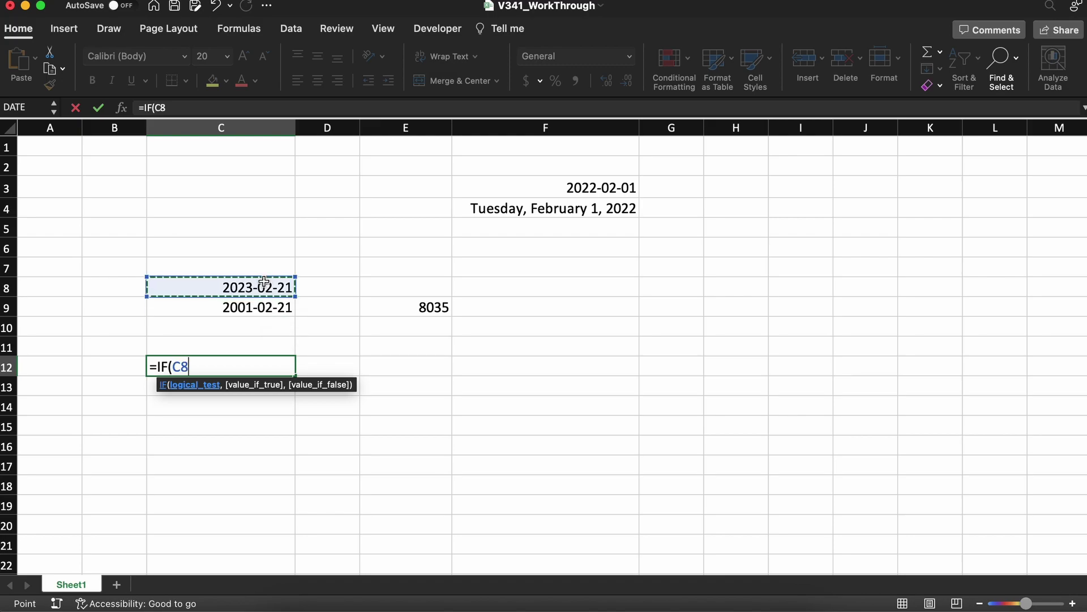
pyautogui.write('<')
pyautogui.click(266, 304)
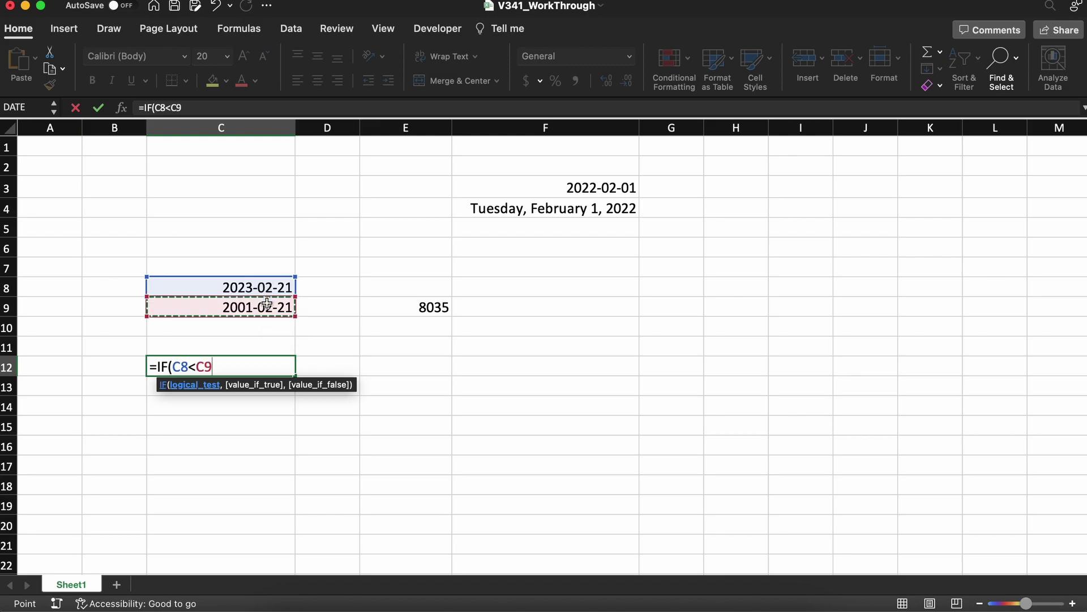
pyautogui.write(',')
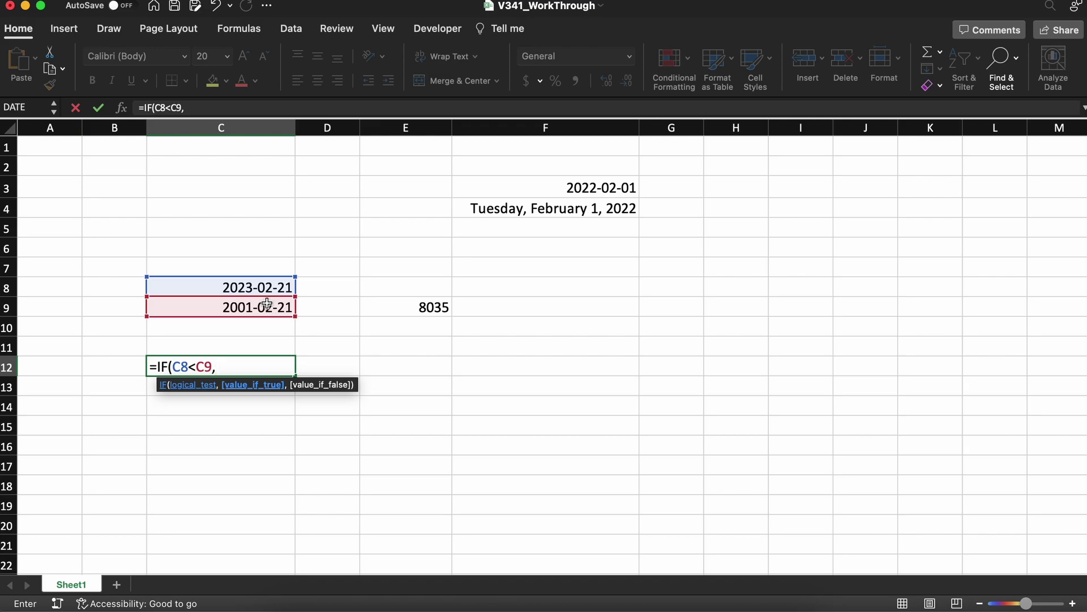
pyautogui.write(' "future", ')
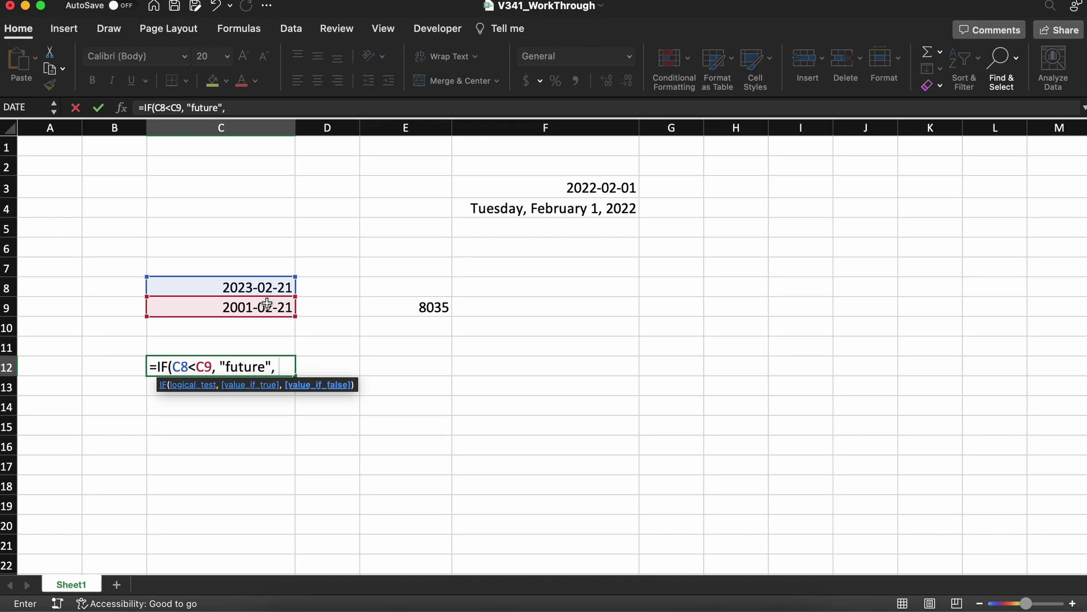
pyautogui.write('"past")')
pyautogui.press('Return')
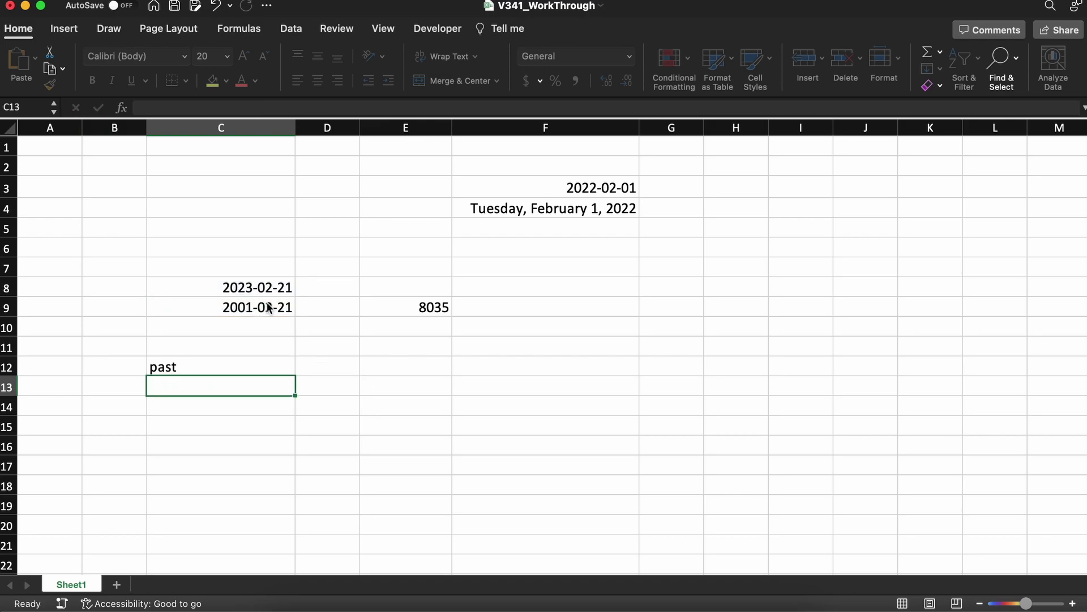